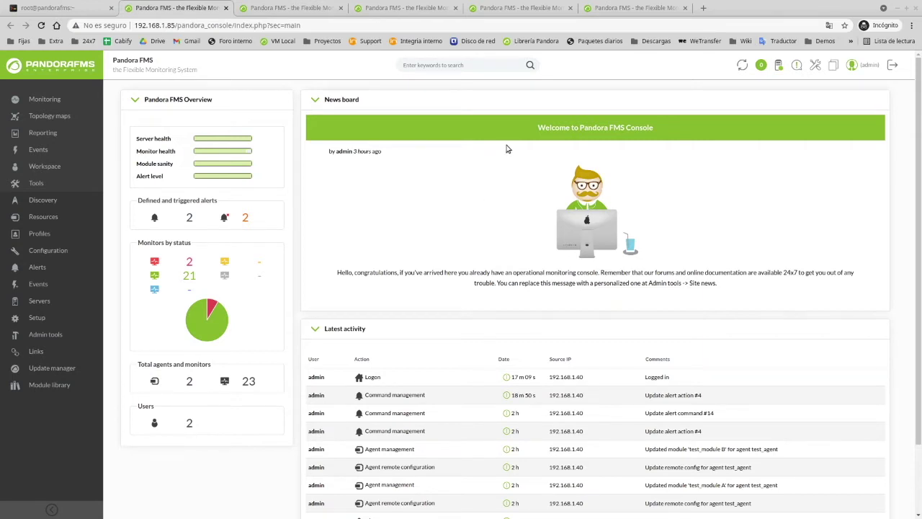
Open the Pandora FMS servers list and examine the alert server's entry.
click(779, 67)
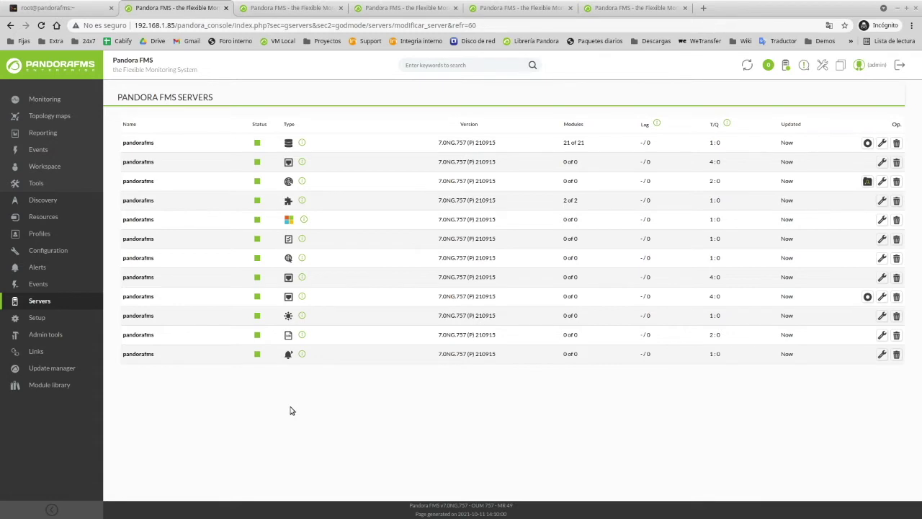
mouse_move(64, 270)
mouse_move(297, 347)
Switch to the SSH terminal session and open /etc/pandora/pandora_server.conf in vim.
key(ctrl+1)
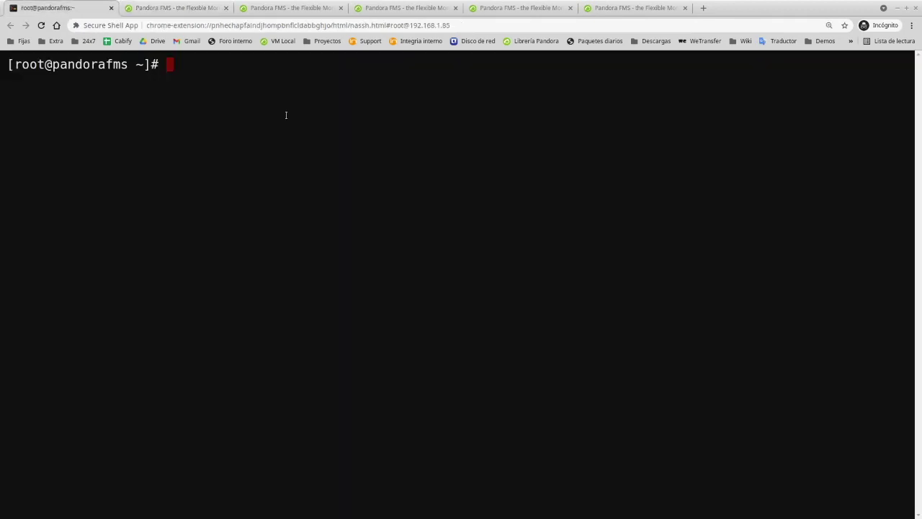
text(vim /etc/pandora/pandora_server.conf)
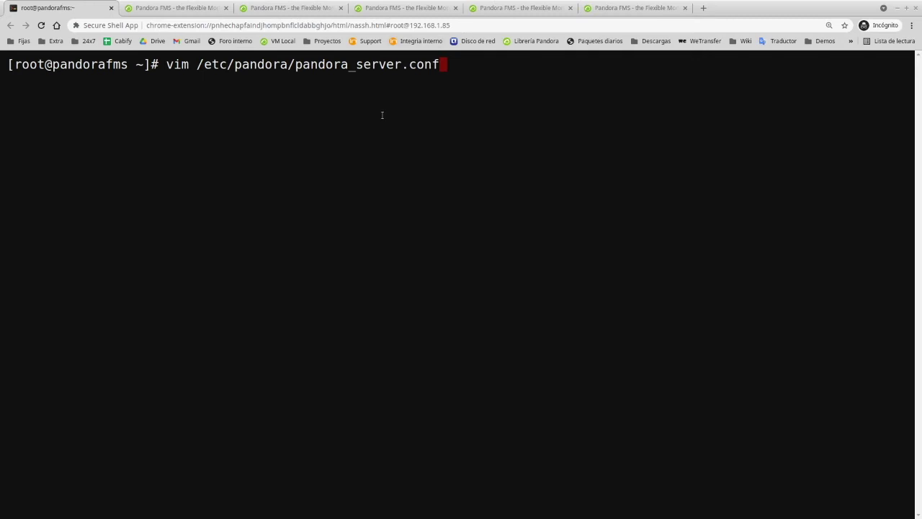
key(Return)
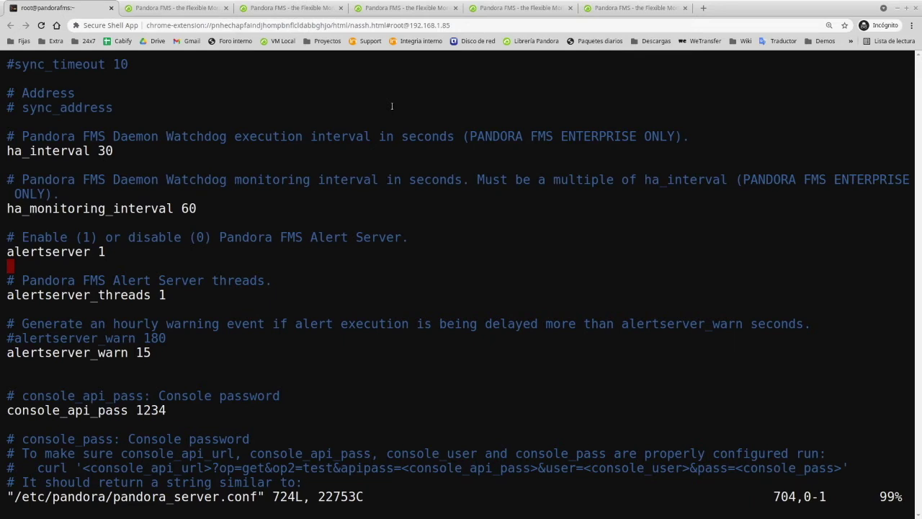
Review the alertserver enabling parameter in the configuration file and locate the matching alert server in the console's servers list.
drag(53, 252, 7, 251)
key(Down)
key(Down)
click(176, 8)
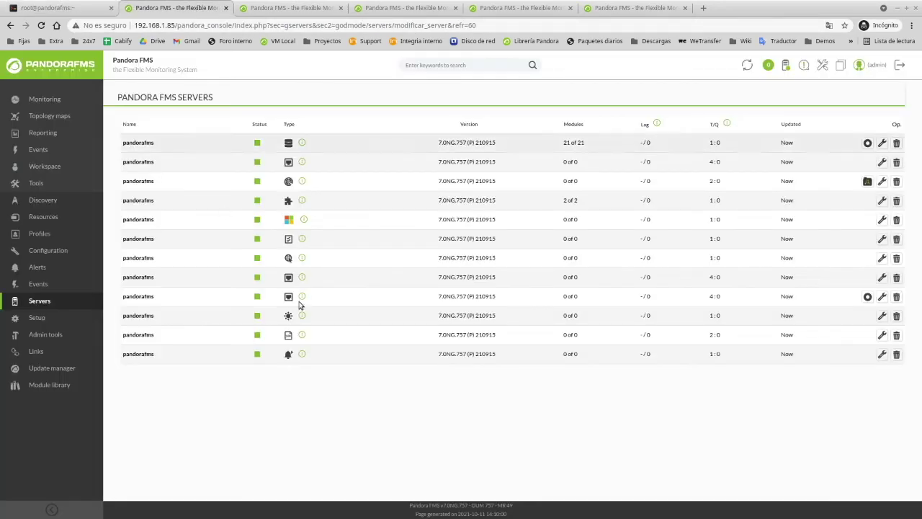
mouse_move(73, 305)
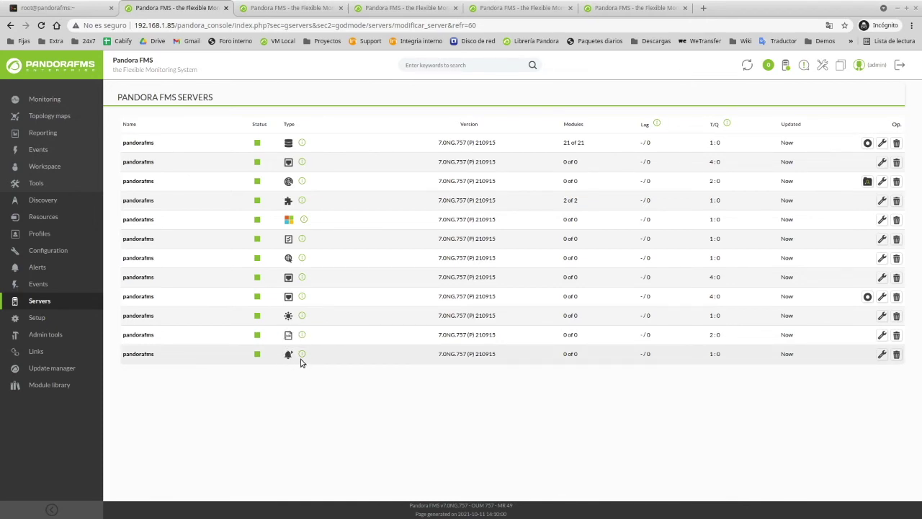
Compare the alertserver_threads parameter in the configuration file with the alert server's T/Q value in the servers list.
click(72, 8)
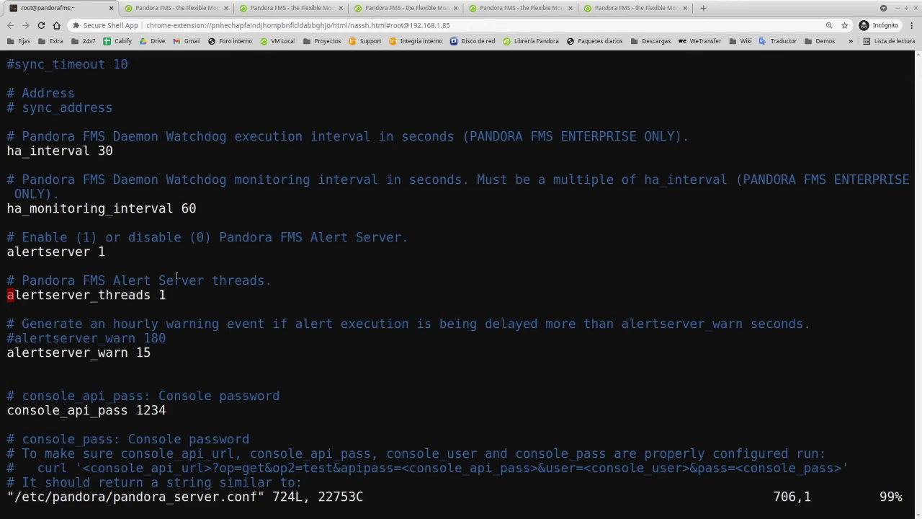
click(163, 13)
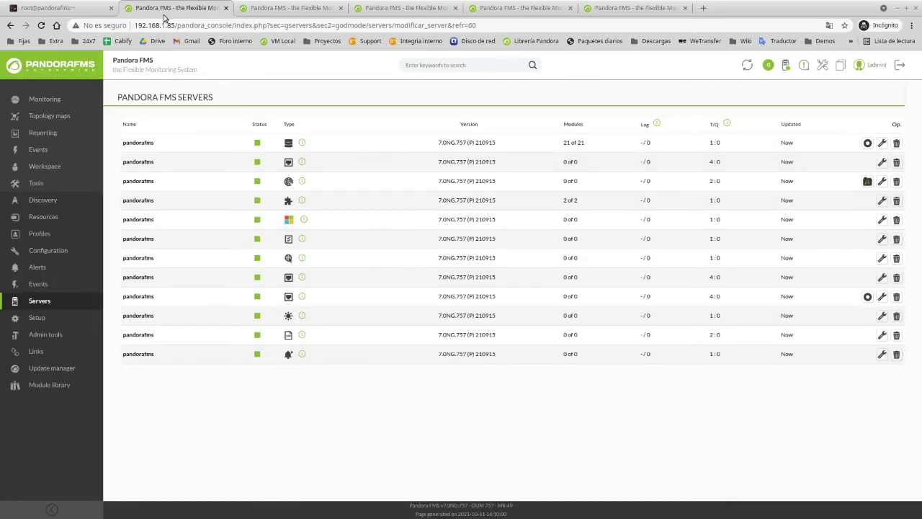
double_click(711, 354)
click(711, 358)
click(54, 15)
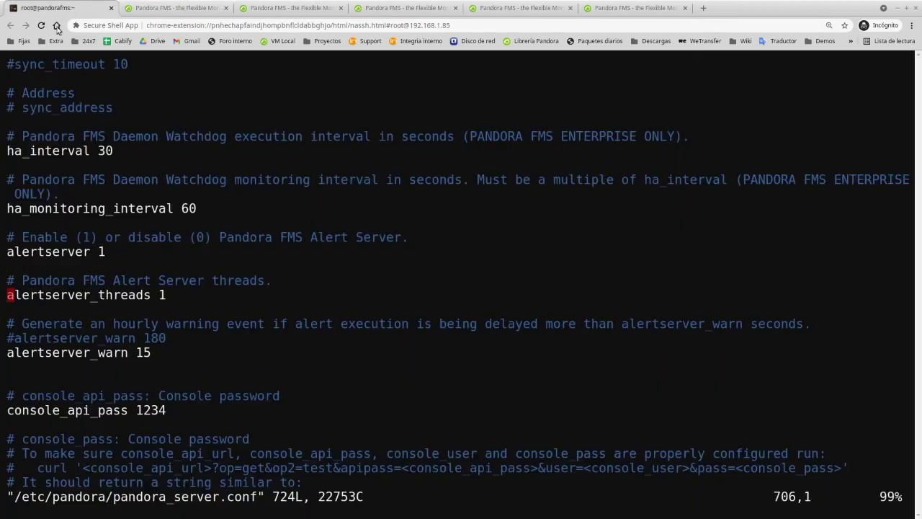
Compare the alertserver_warn setting in the configuration file with the alert execution delay event in the console's events list.
key(Down)
key(Down)
key(Down)
key(Down)
click(631, 8)
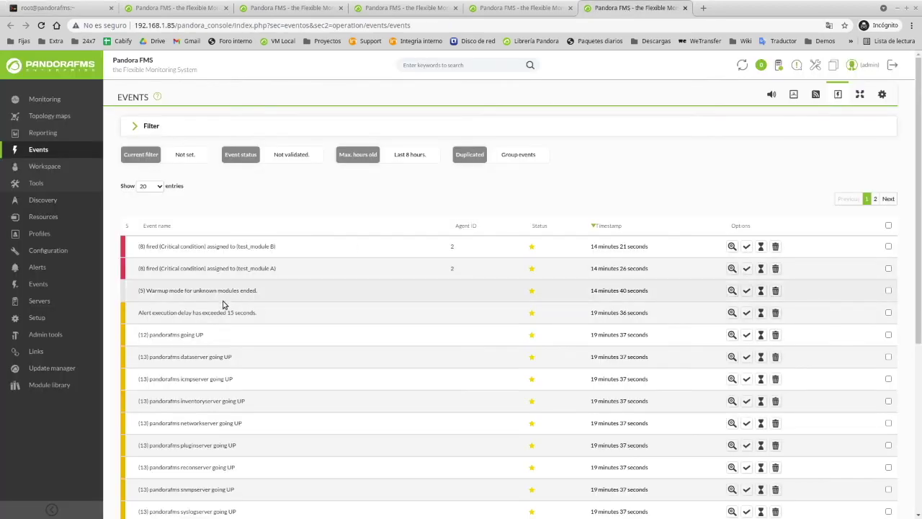
drag(270, 318, 147, 320)
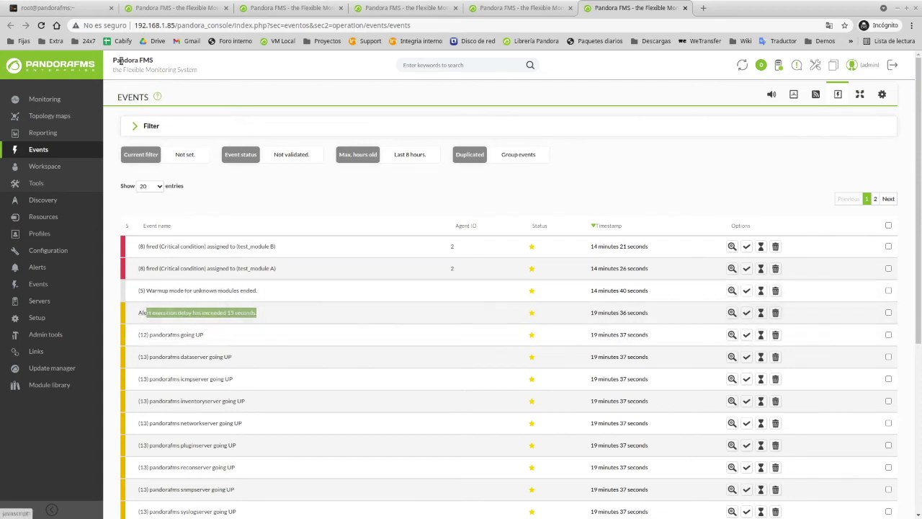
click(44, 8)
drag(137, 352, 151, 353)
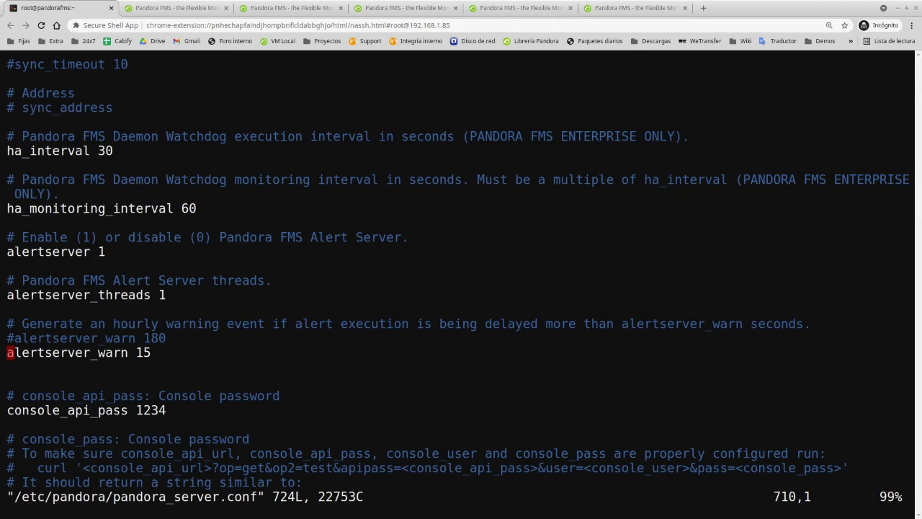
Search the configuration file for alert_timeout, review the global alert timeout setting without search highlighting, and quit vim without saving.
text(/alert_timeout)
key(Return)
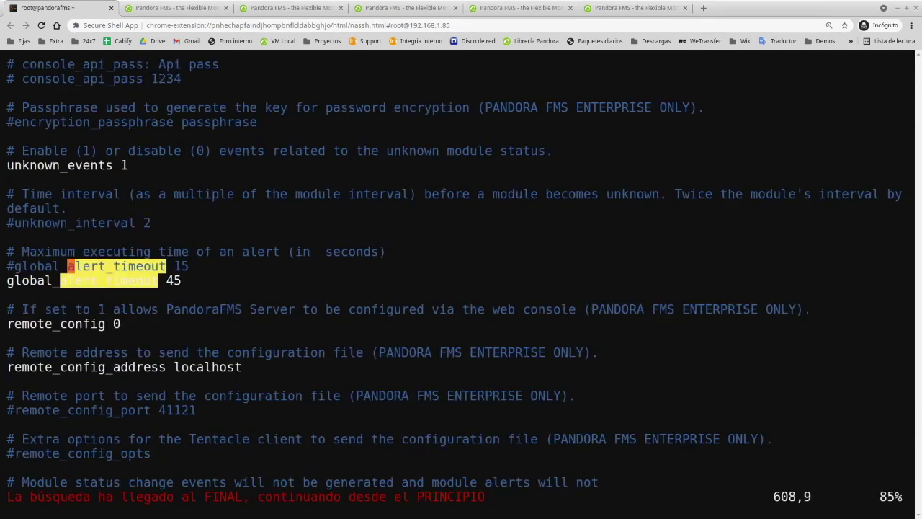
text(:noh)
key(Return)
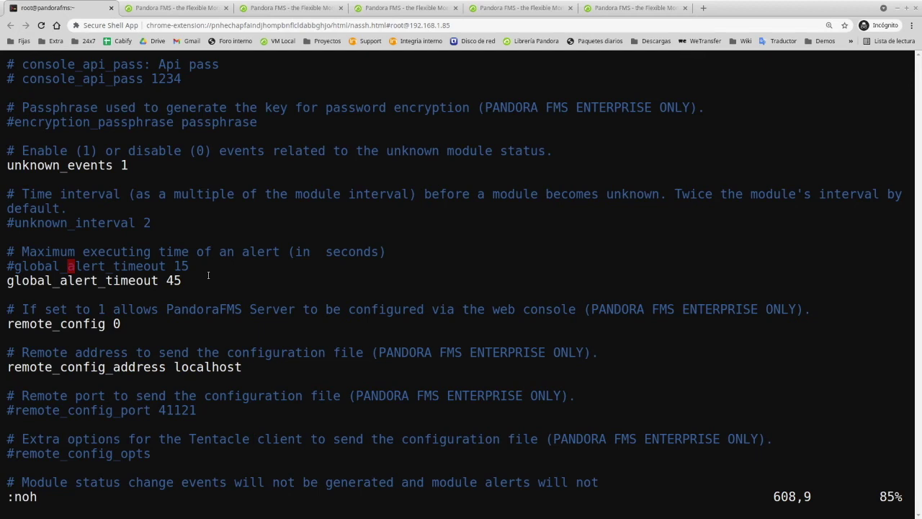
text(:q!)
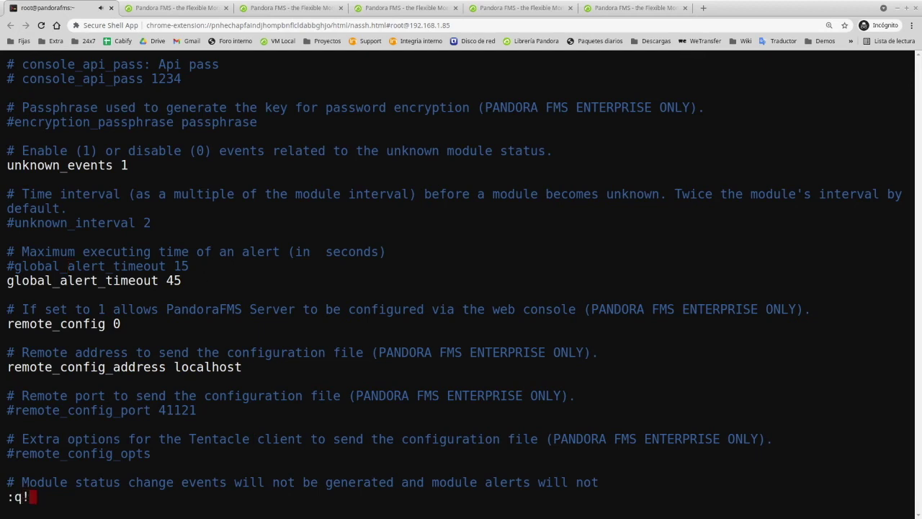
key(Return)
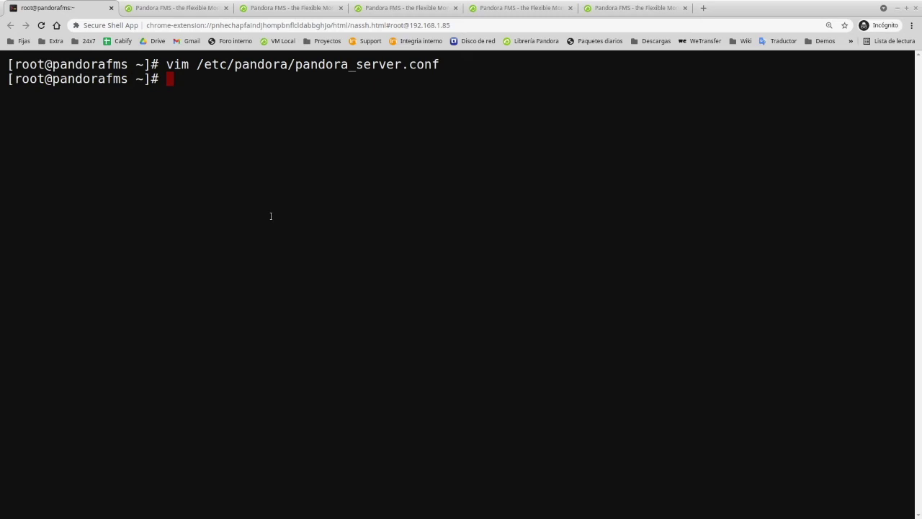
Rerun the earlier watch command that queries the talert_execution_queue table in MySQL every second, including the database password.
key(Up)
key(Up)
key(Up)
key(Up)
key(Up)
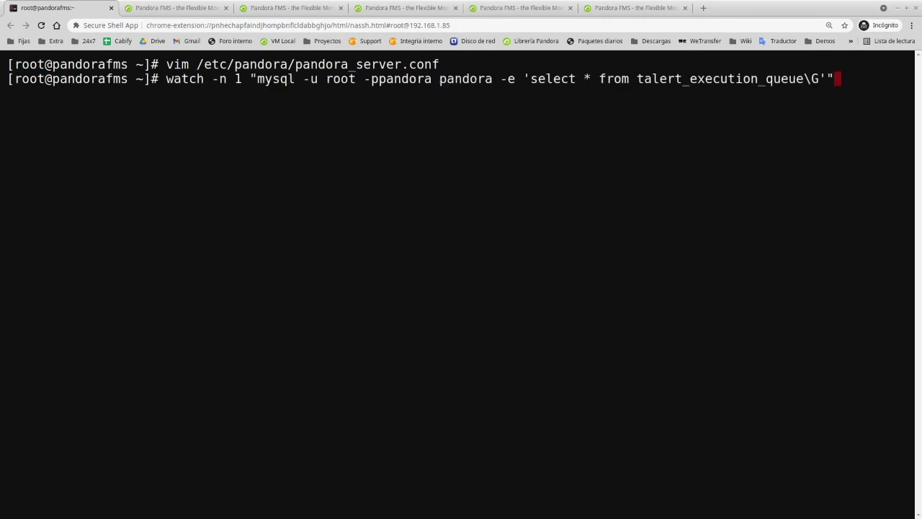
key(Return)
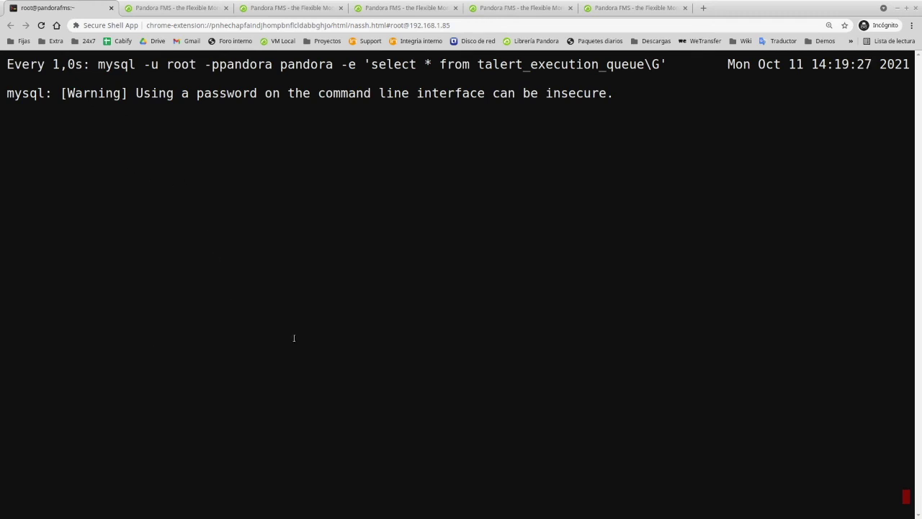
Validate the Critical condition alerts of test_module A and test_module B in test_agent's alerts view.
click(160, 9)
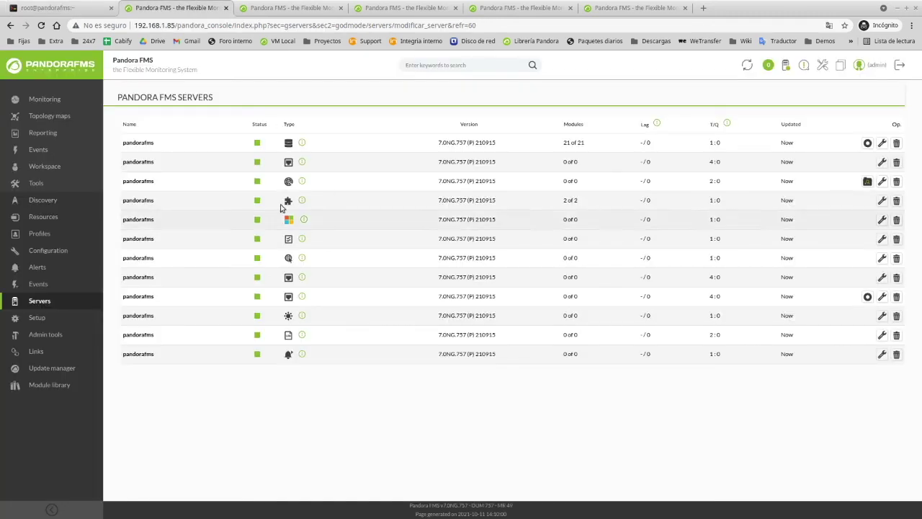
click(274, 9)
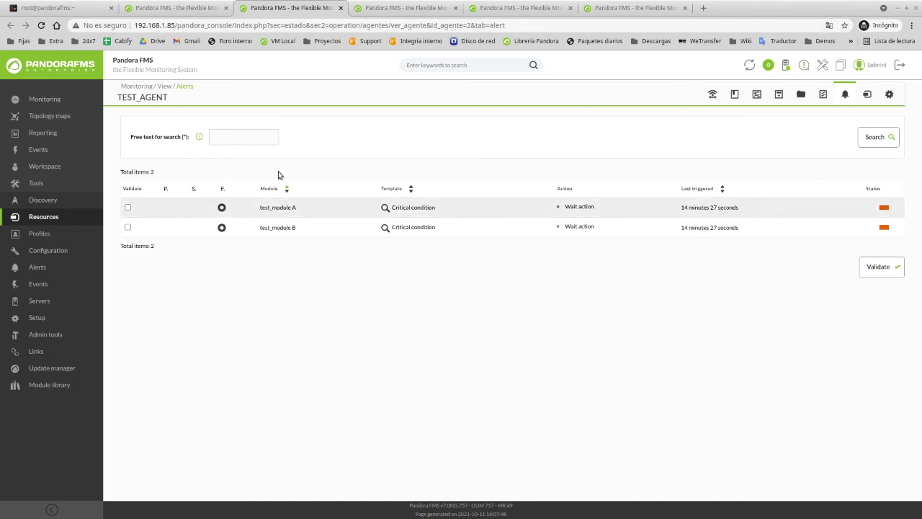
drag(258, 207, 298, 228)
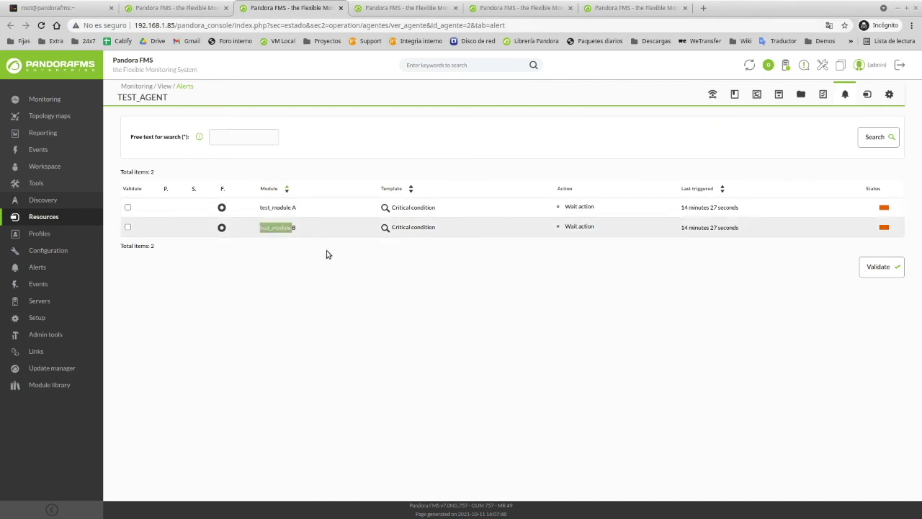
click(322, 263)
click(128, 208)
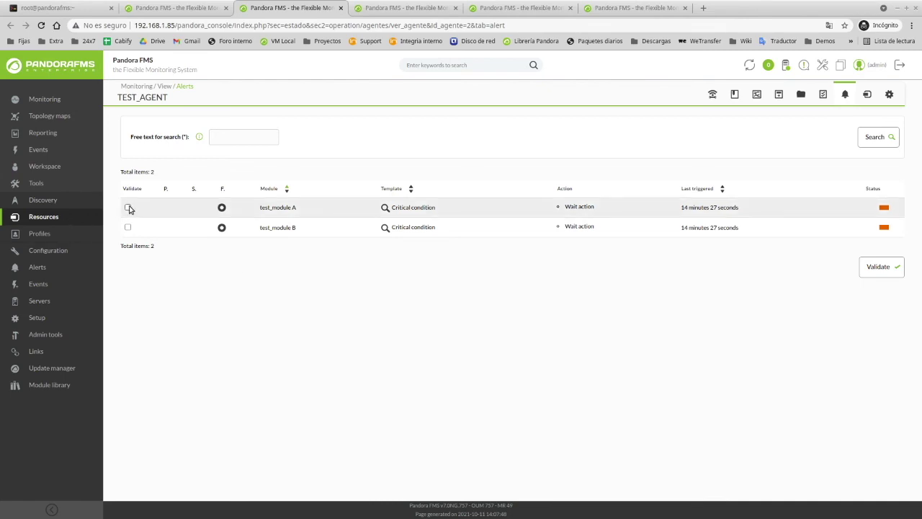
click(127, 228)
click(879, 271)
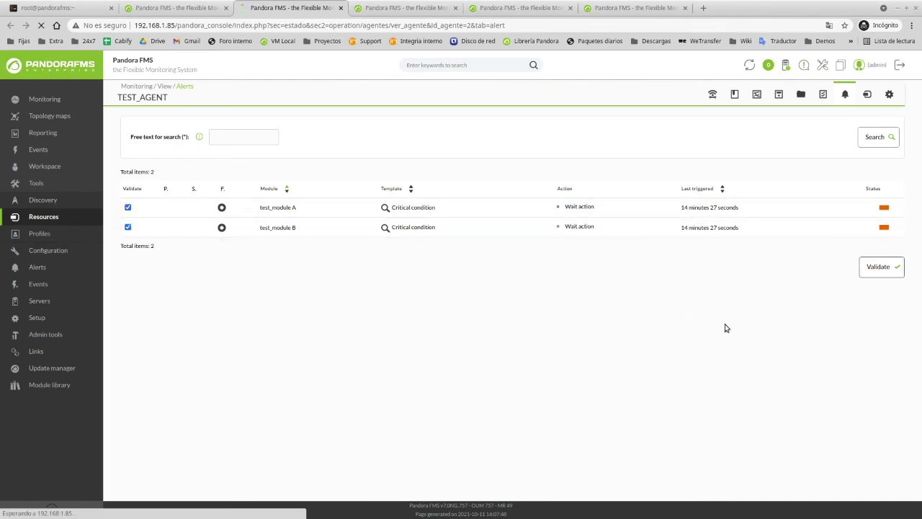
Force the remote checks of test_agent from its main agent view.
click(404, 8)
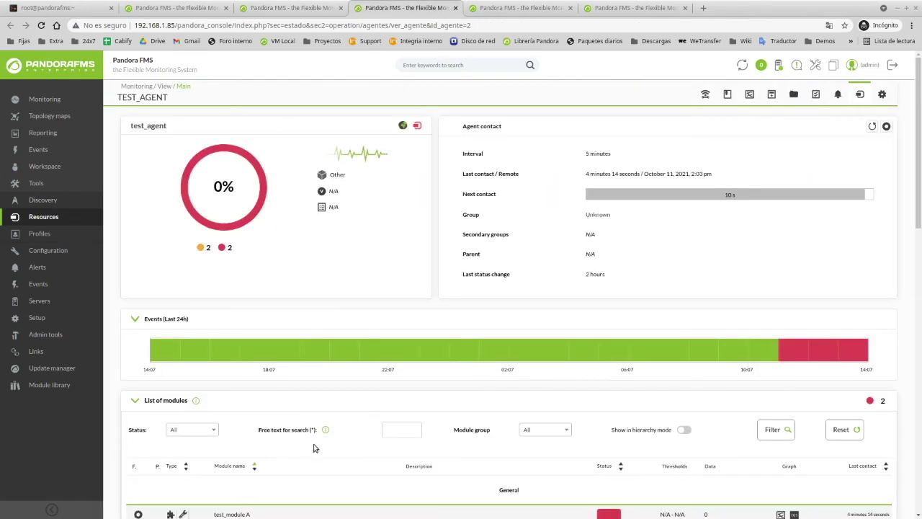
scroll(315, 447, down, 1)
scroll(547, 324, up, 1)
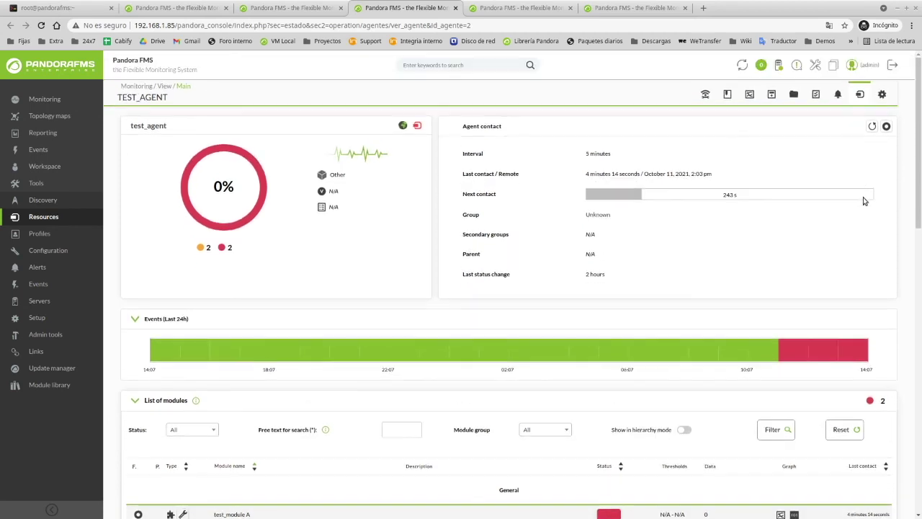
click(887, 128)
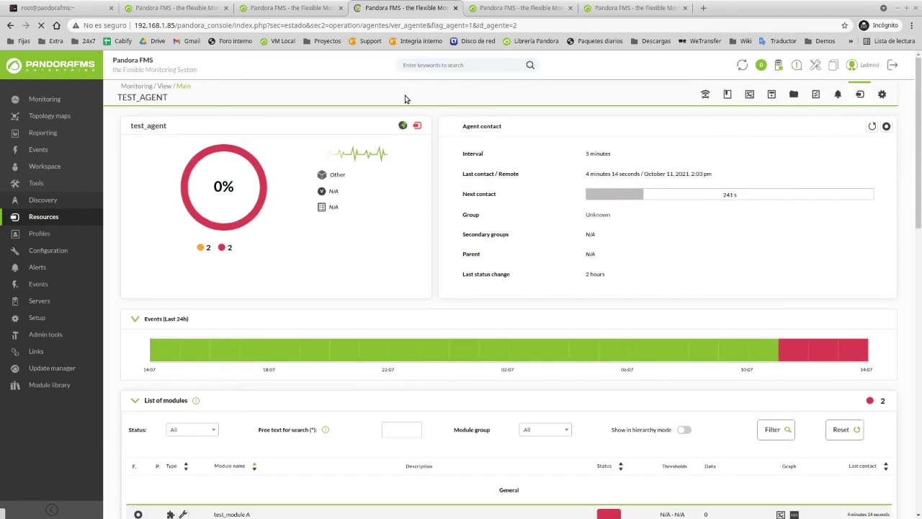
Check test_agent's alert statuses, the alert execution queue in the terminal, and the alert server's T/Q value in the servers list.
click(292, 10)
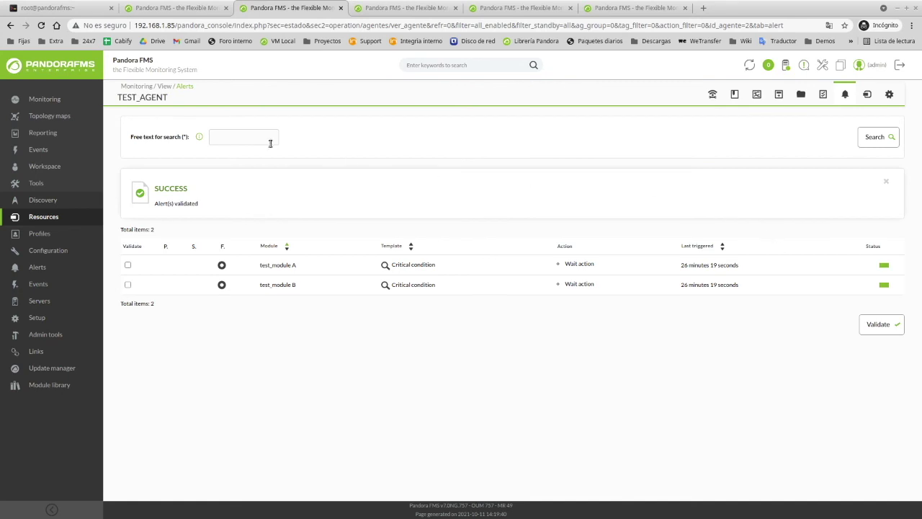
click(71, 9)
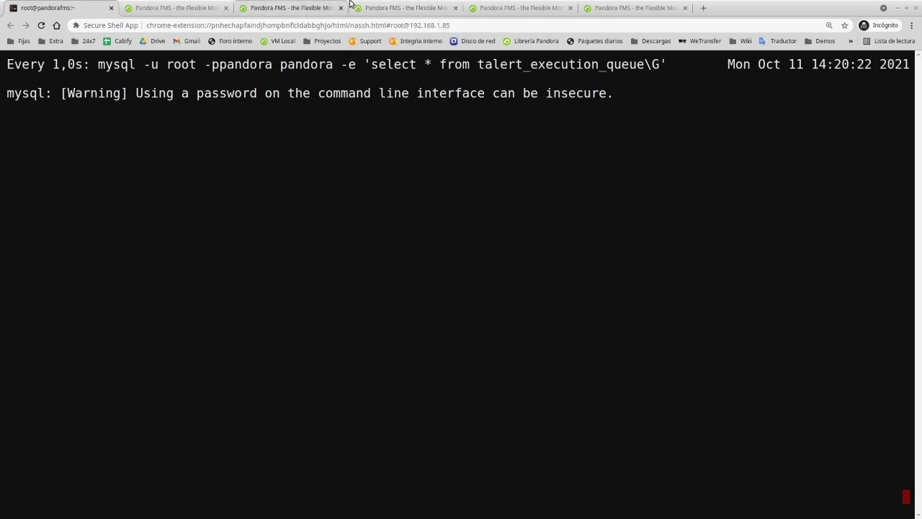
click(390, 9)
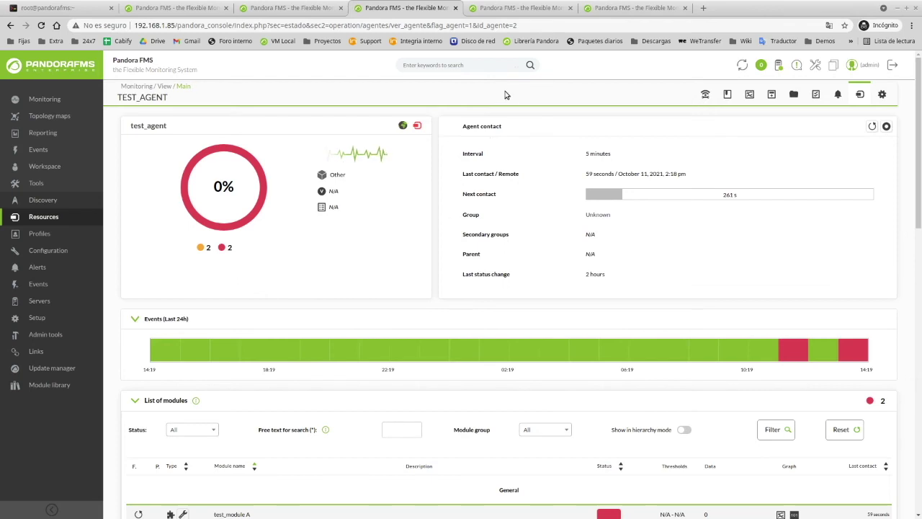
click(507, 8)
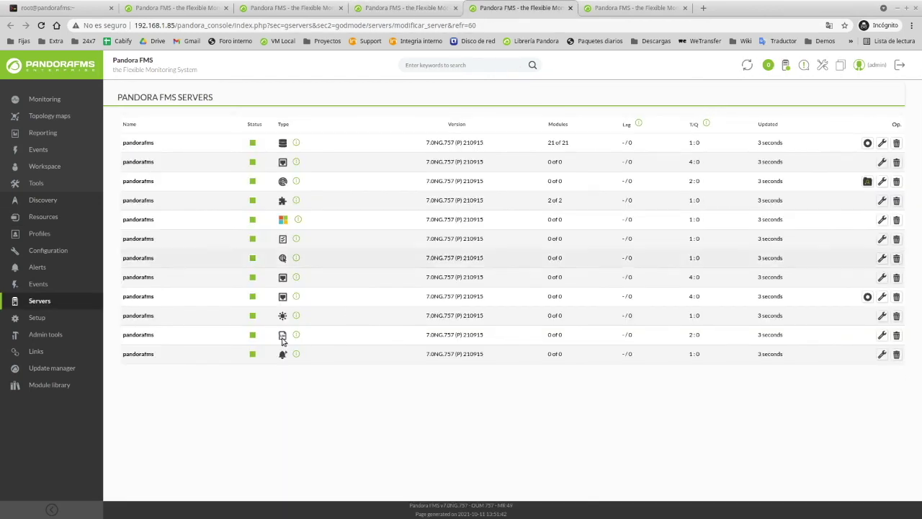
drag(694, 355, 686, 354)
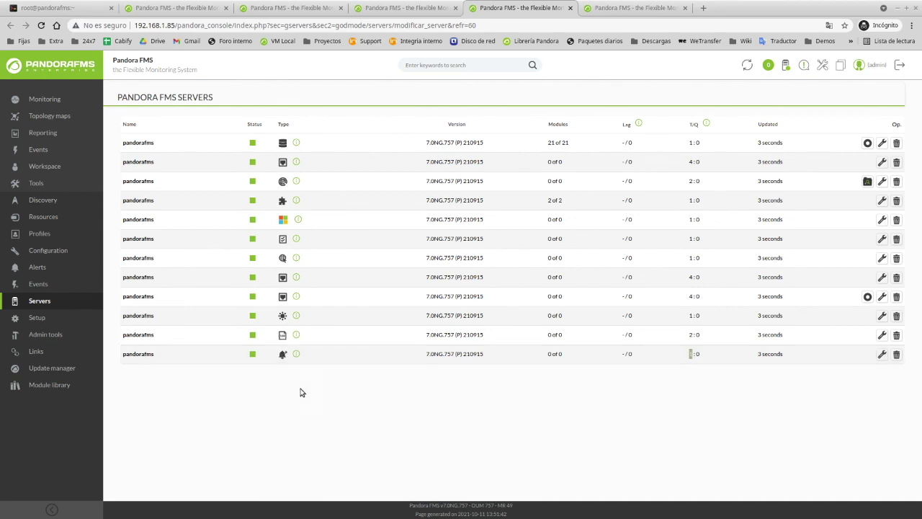